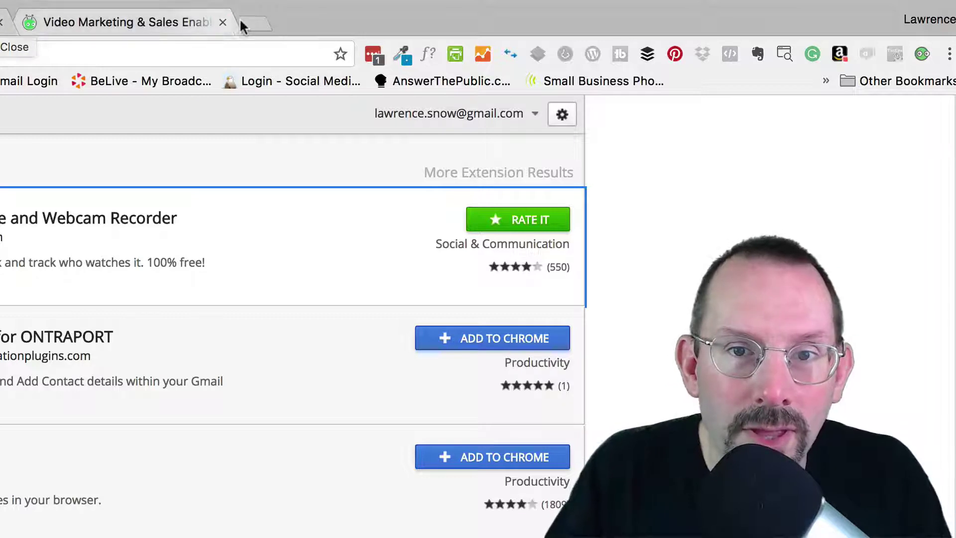
- Load the services page in a new tab and bring up the ViewedIt recorder panel
click(259, 19)
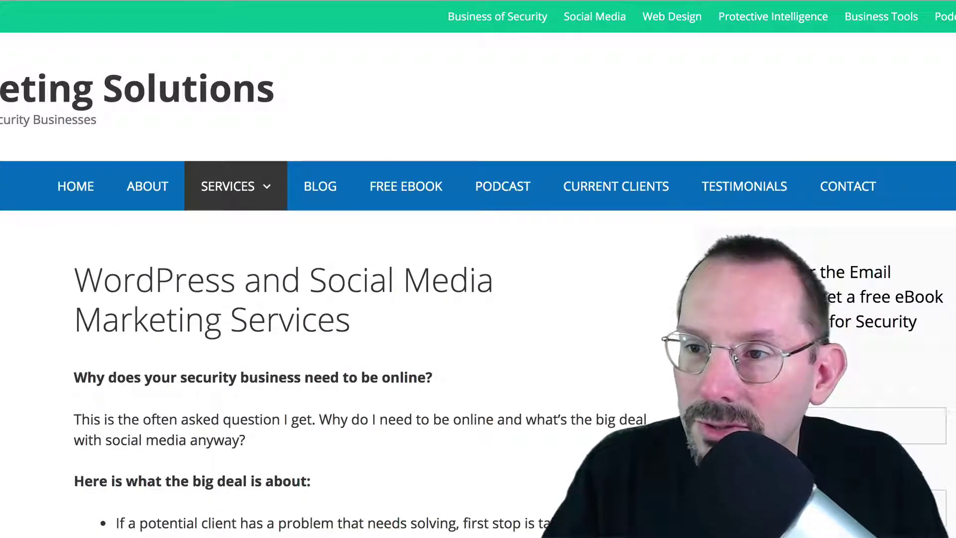
click(919, 39)
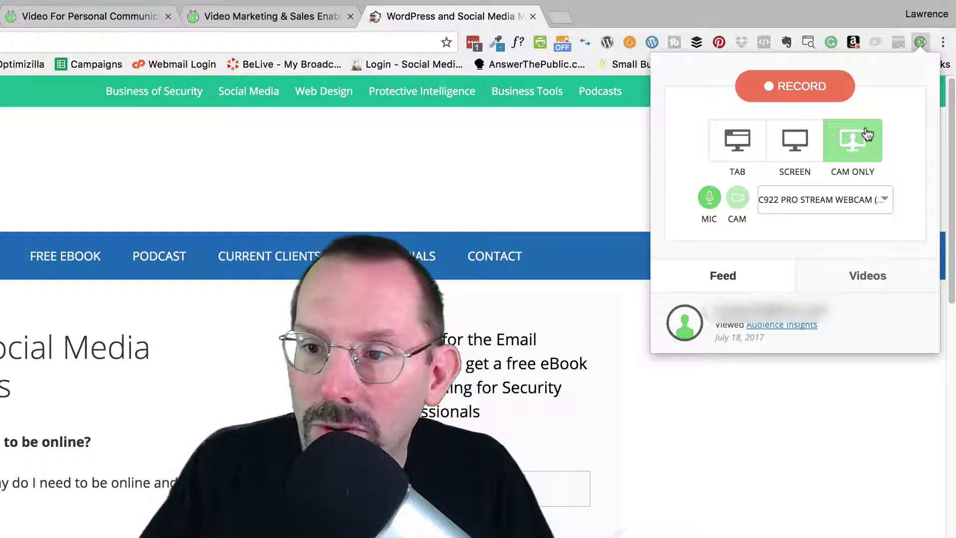
- Switch ViewedIt to Screen mode with the FaceTime HD Camera webcam and start recording
click(794, 141)
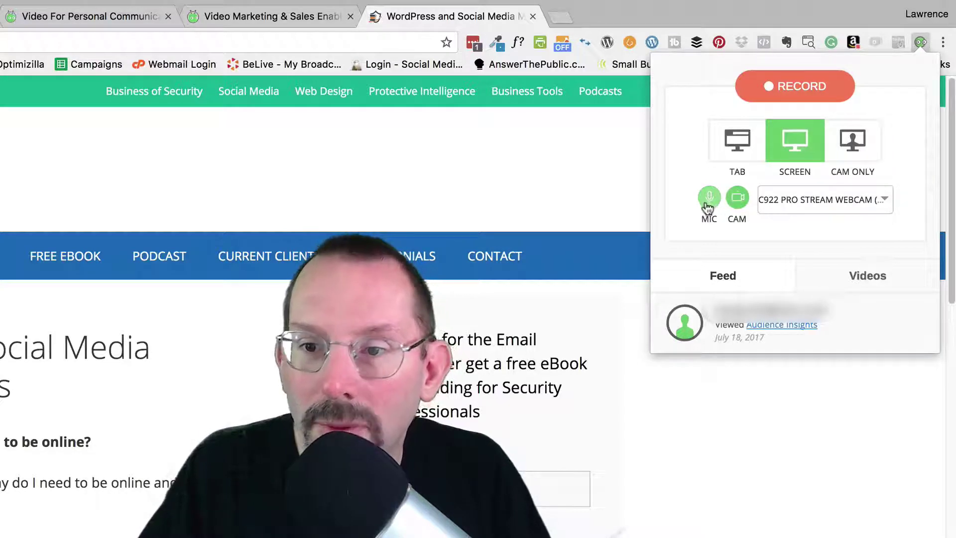
click(856, 198)
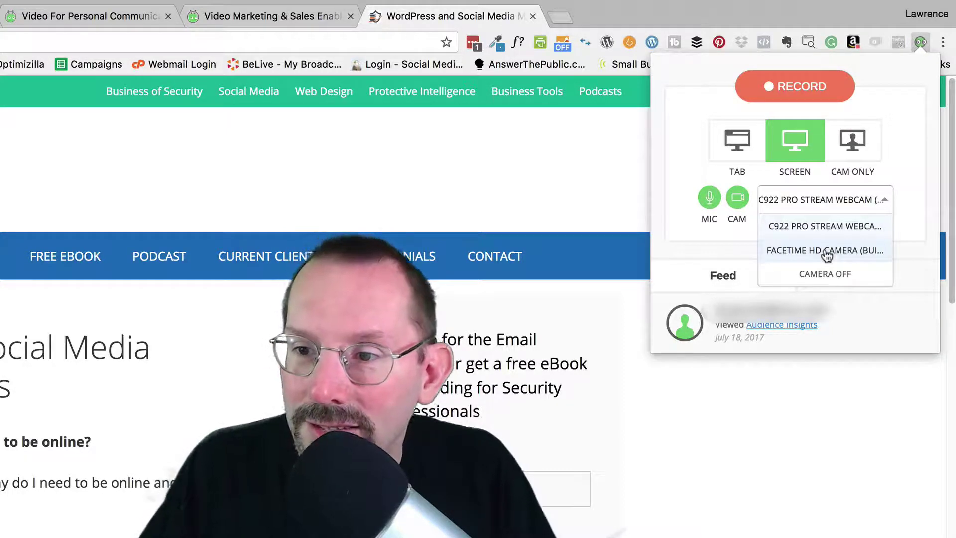
click(850, 249)
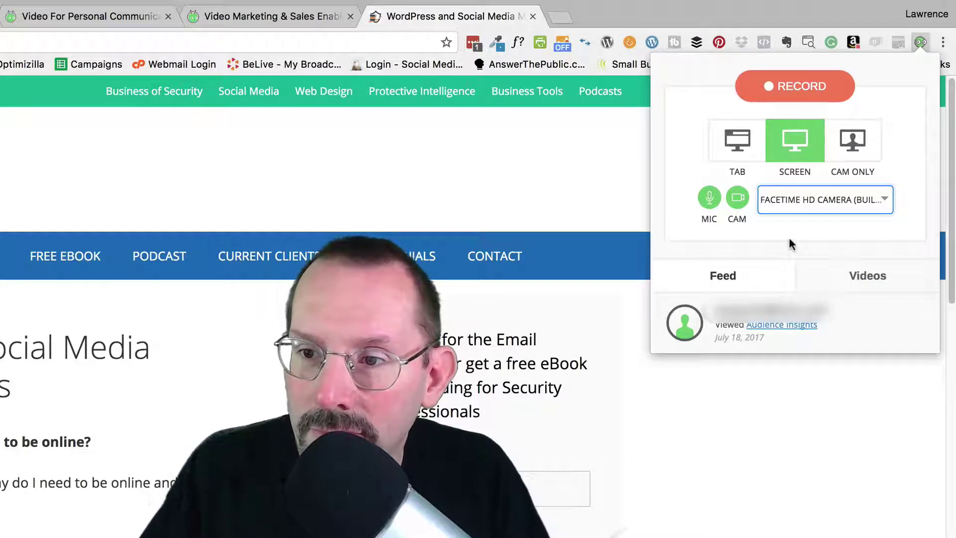
click(790, 88)
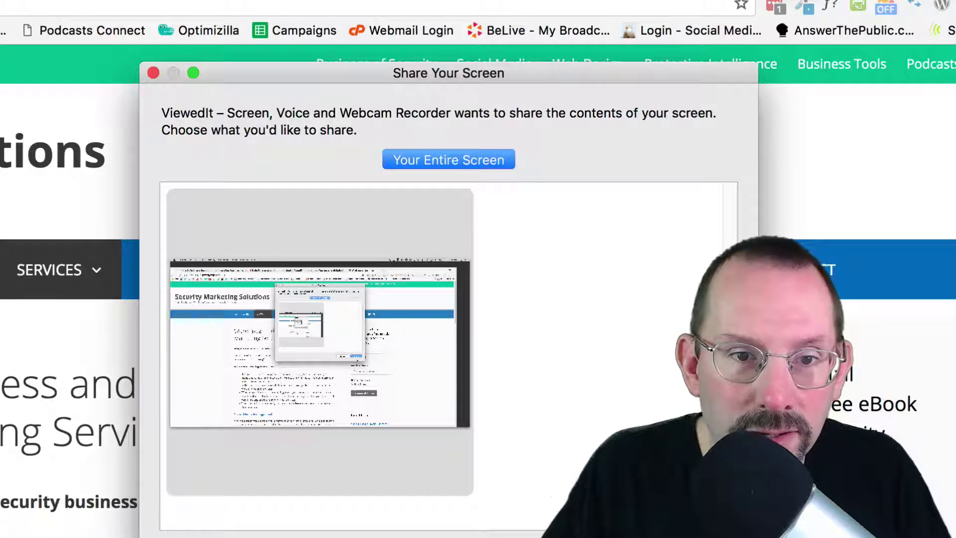
- Share the entire screen, scroll the services page and highlight the third bullet about controlling your message
key(Return)
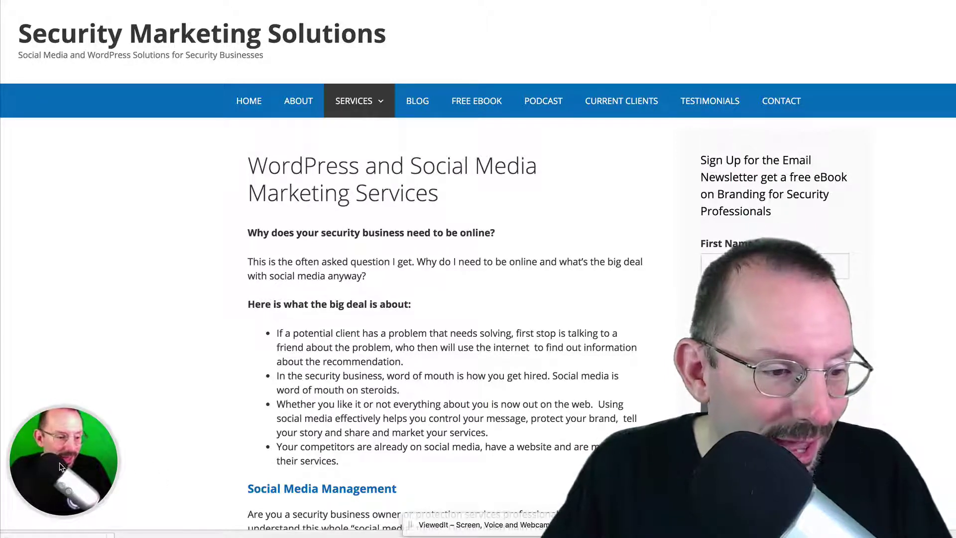
scroll(317, 299, down, 1)
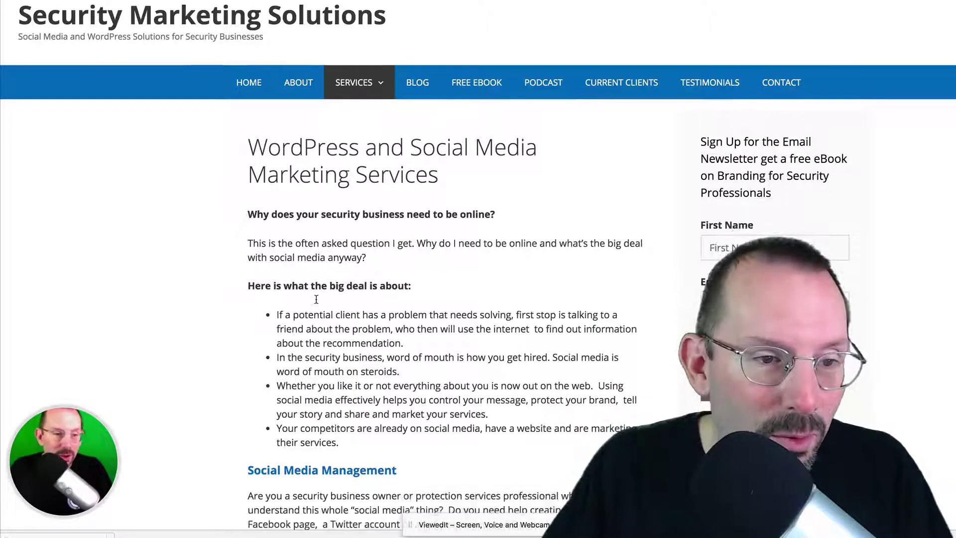
scroll(316, 299, down, 6)
scroll(316, 299, up, 5)
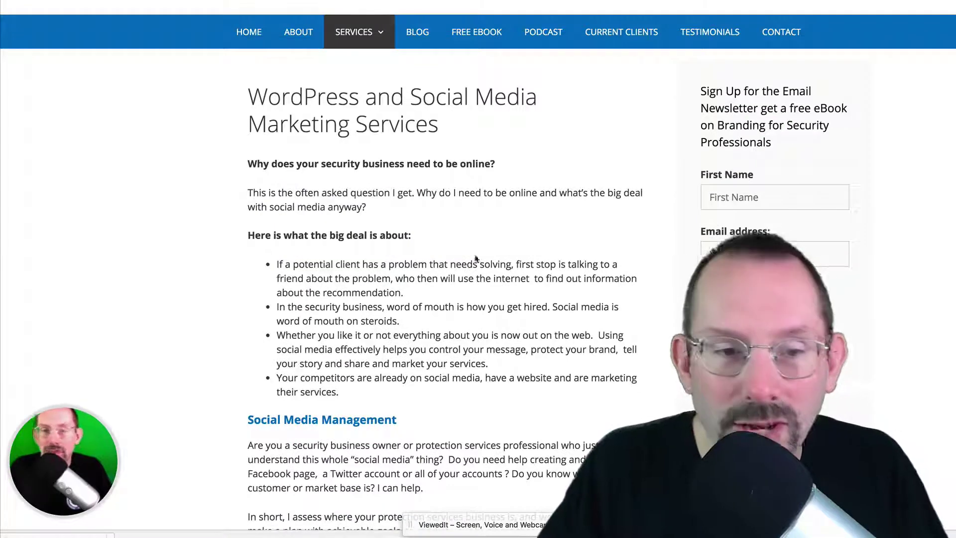
scroll(476, 281, down, 1)
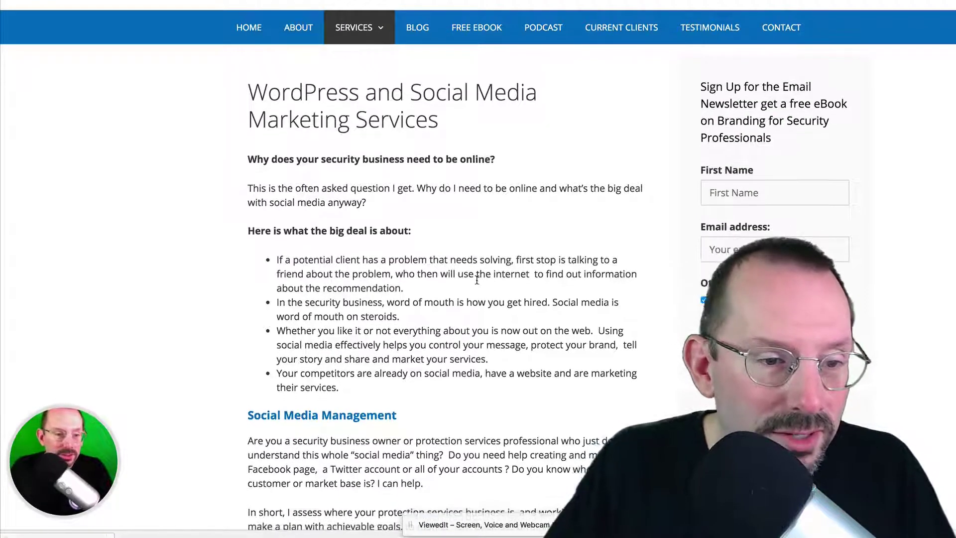
scroll(476, 280, down, 1)
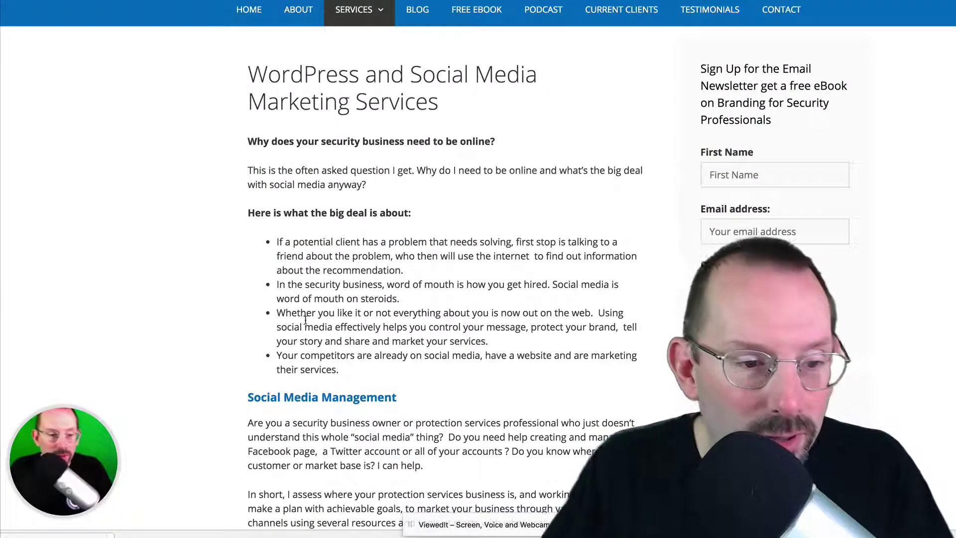
drag(298, 319, 534, 337)
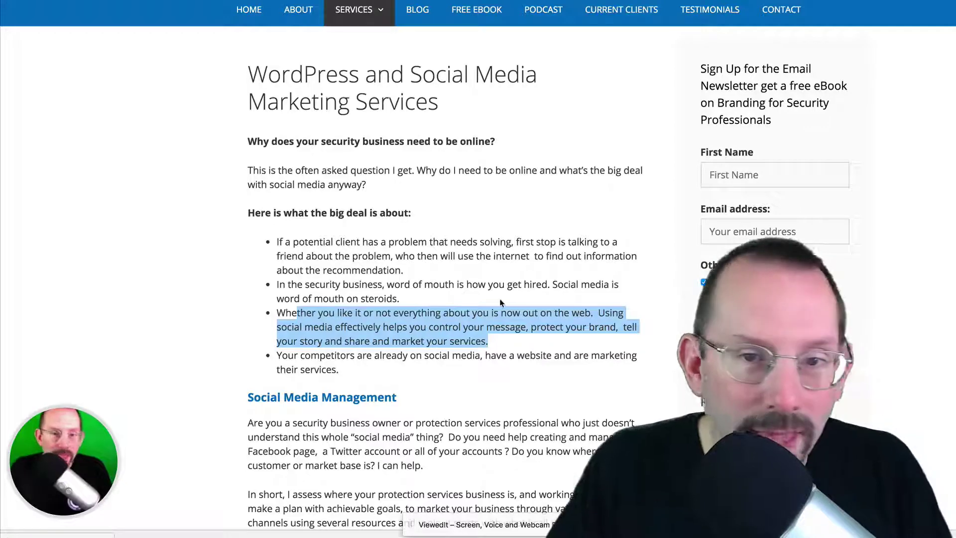
scroll(426, 333, up, 1)
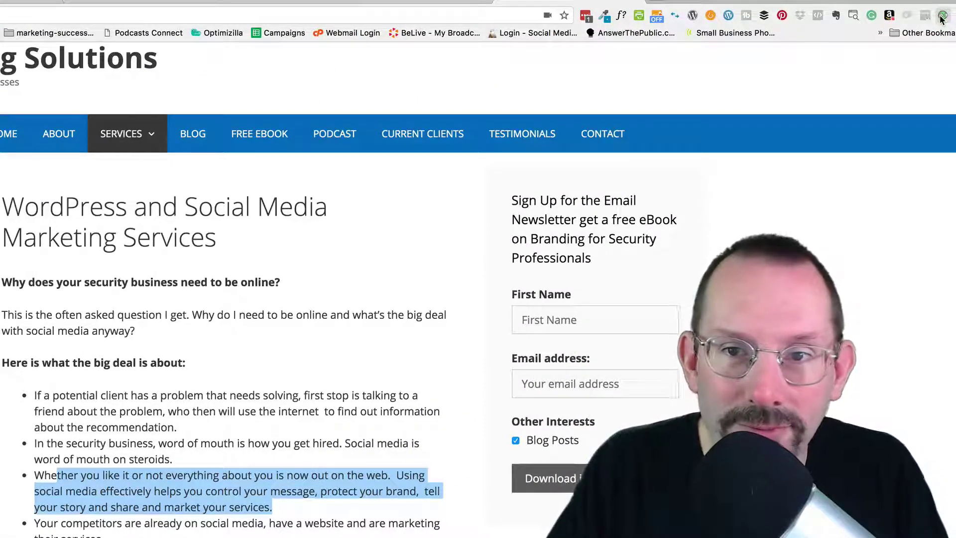
- Stop recording to open the finished ViewedIt Recording page, briefly selecting part of its title
click(942, 16)
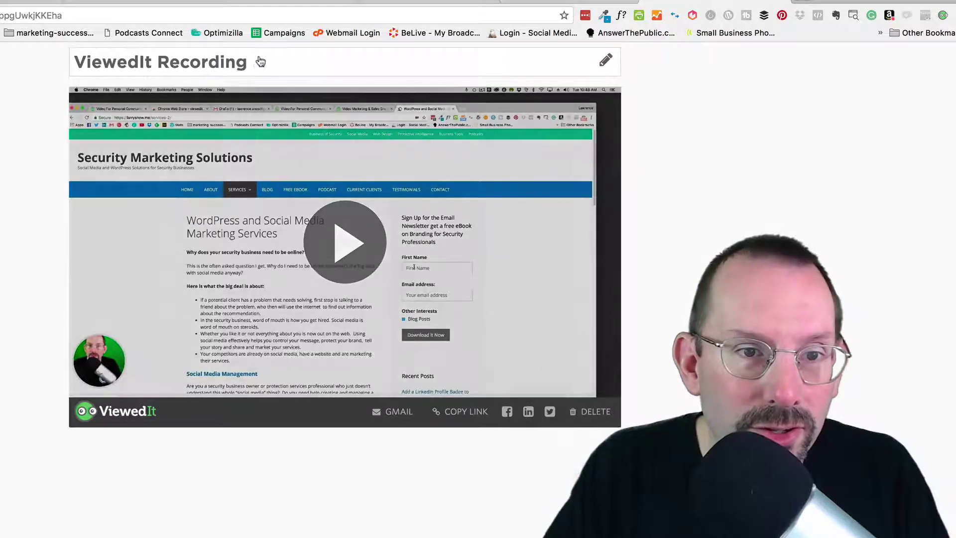
drag(247, 62, 170, 63)
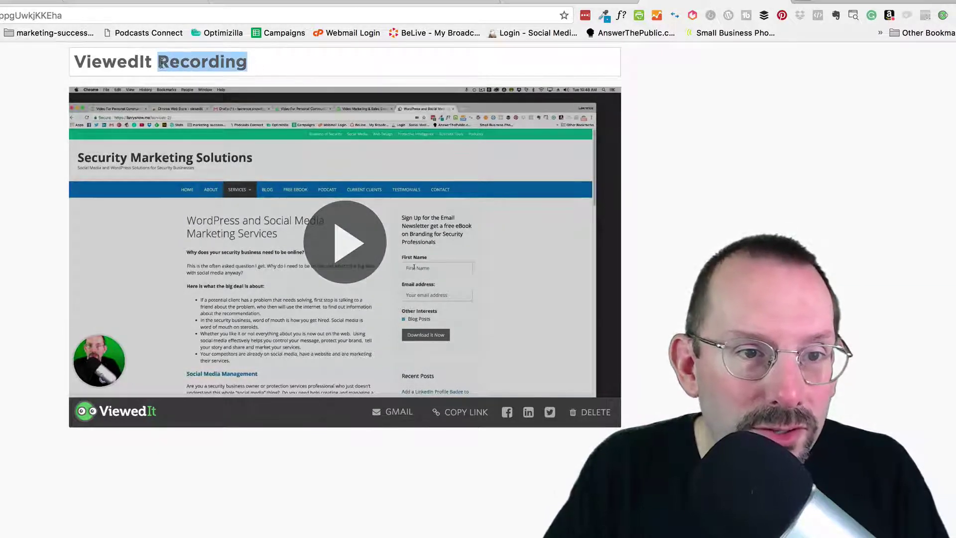
click(757, 162)
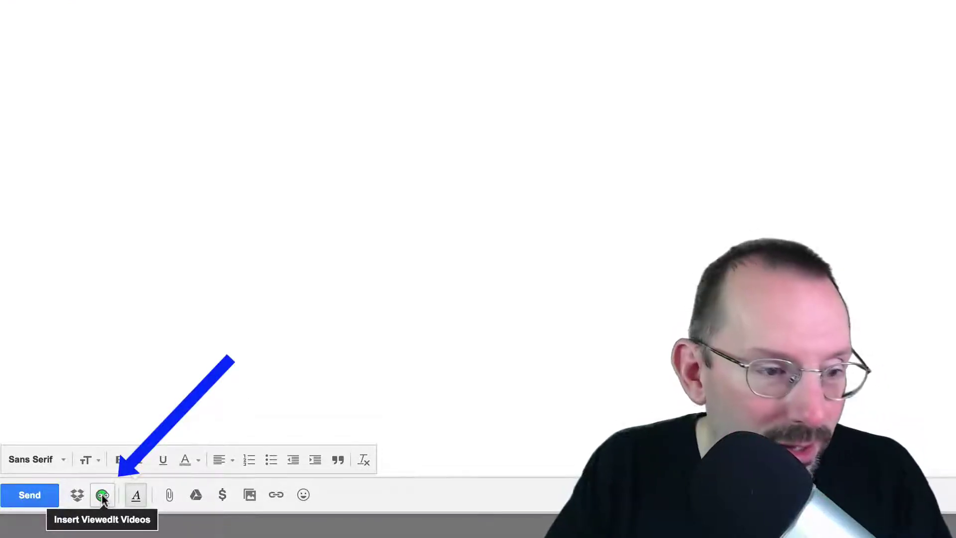
- Insert the ViewedIt recording into the Gmail message
click(102, 496)
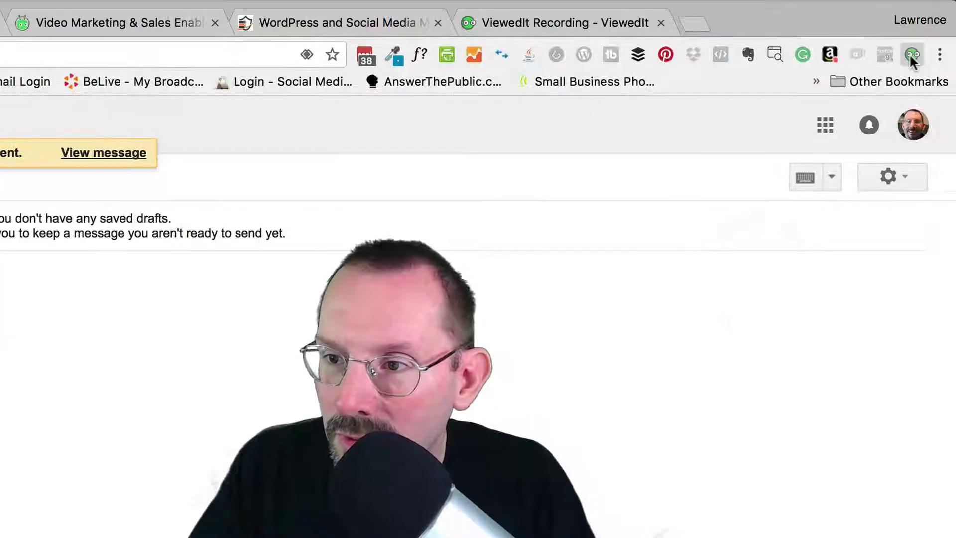
- Check the ViewedIt panel's Videos list for the new recording, then close the panel
click(912, 54)
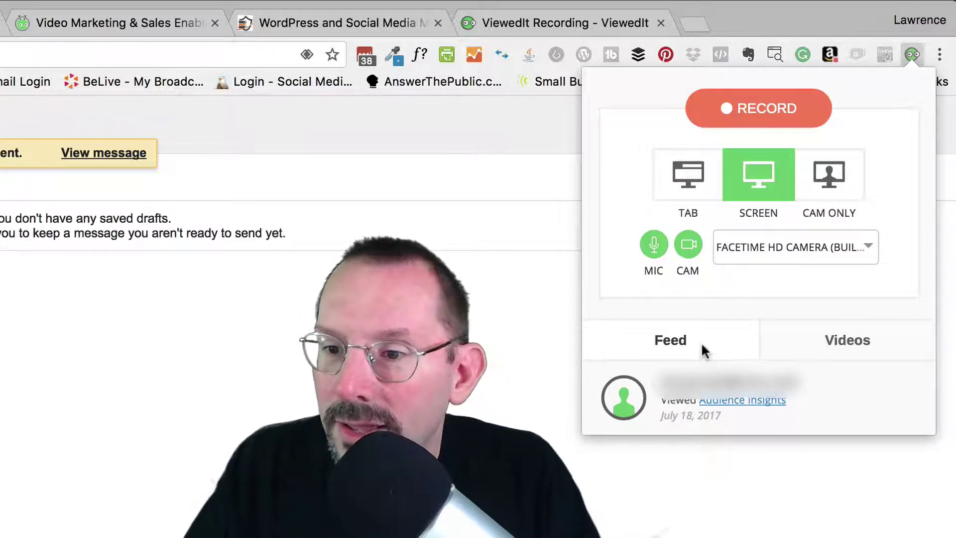
click(856, 335)
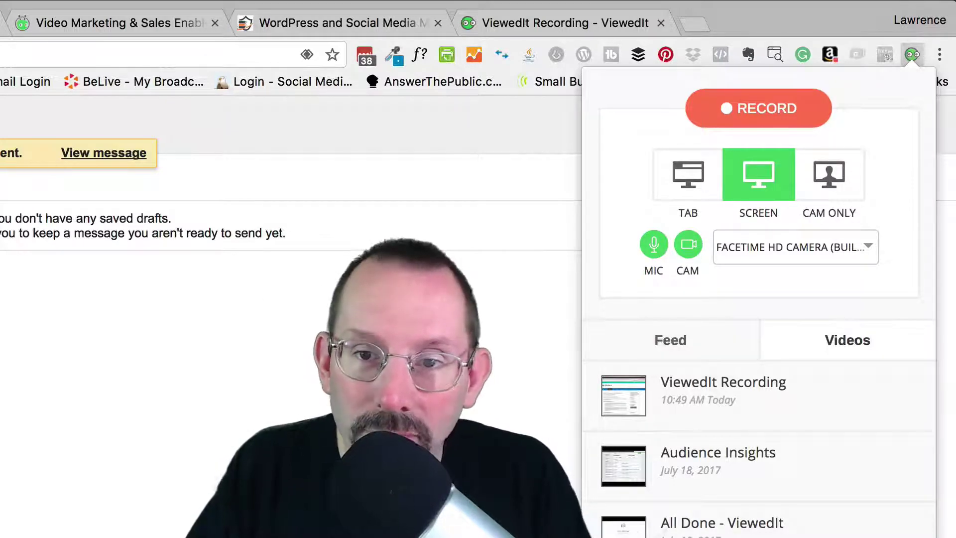
click(245, 286)
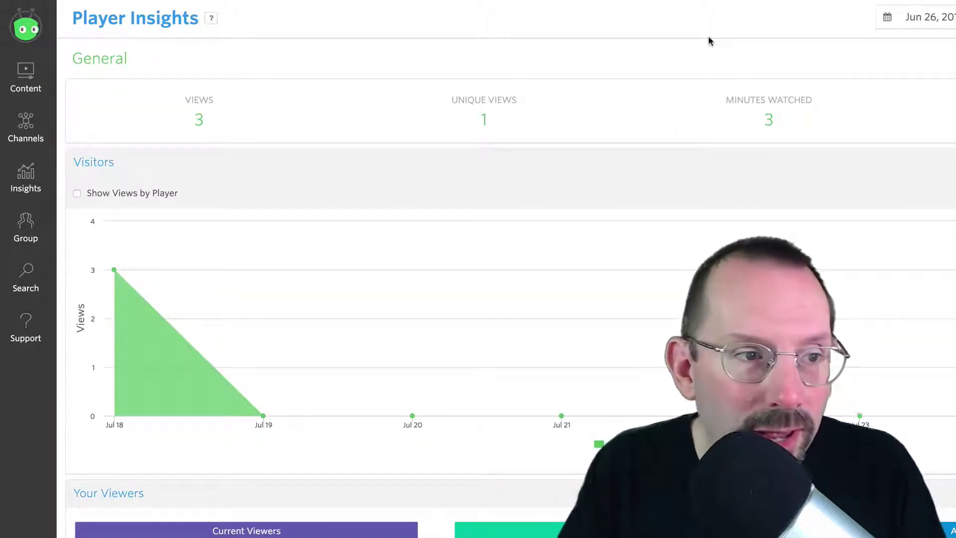
- Scroll through the Player Insights stats and browse the Insights section's Contacts and Reports
scroll(618, 244, down, 5)
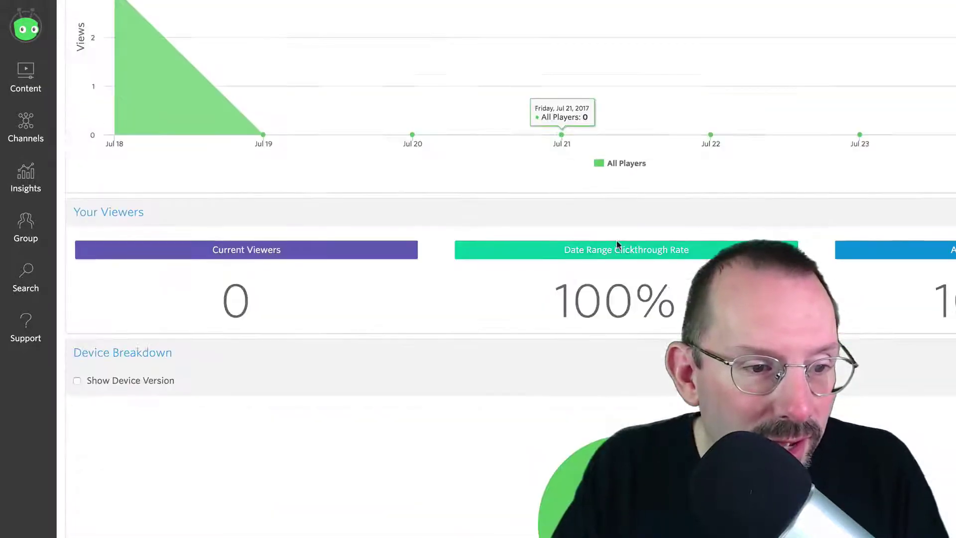
scroll(537, 277, down, 2)
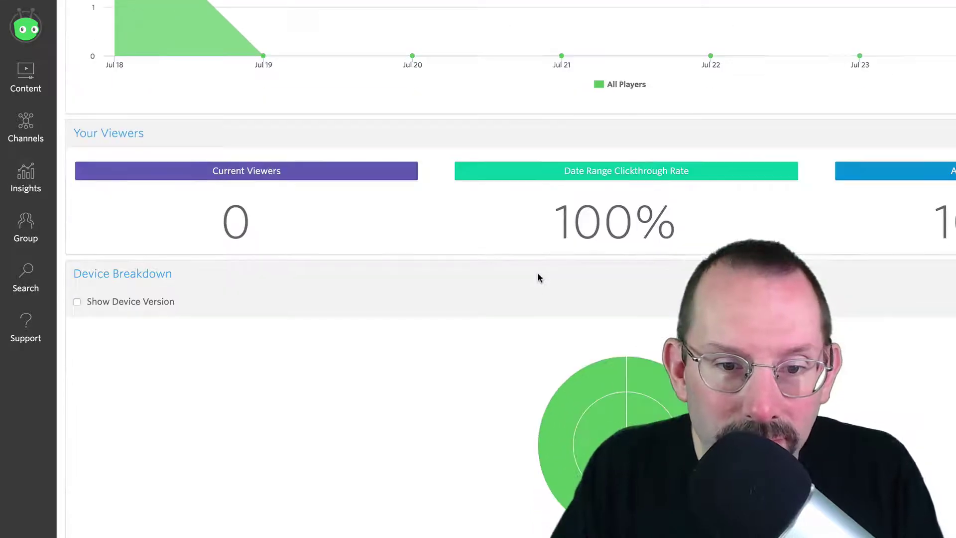
scroll(537, 277, up, 7)
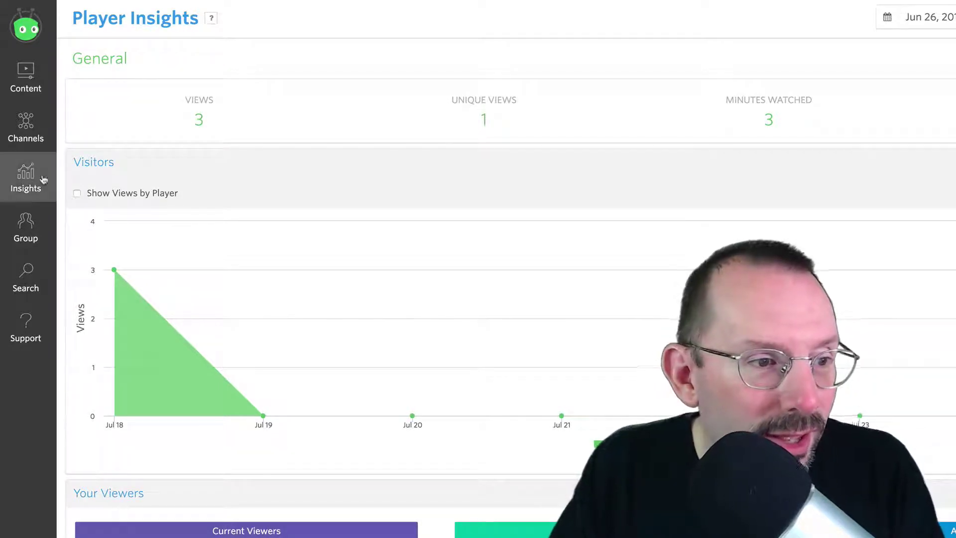
click(24, 182)
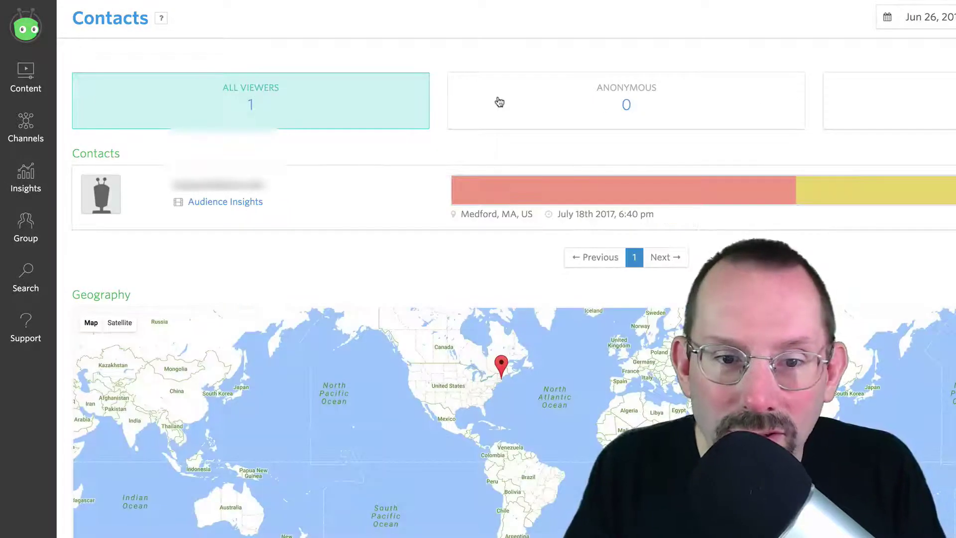
scroll(306, 184, down, 1)
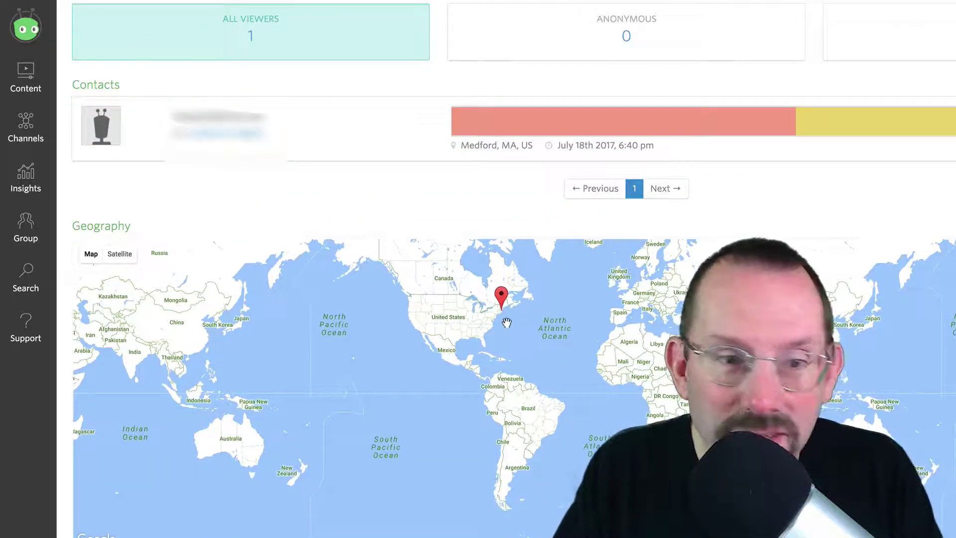
scroll(23, 180, up, 1)
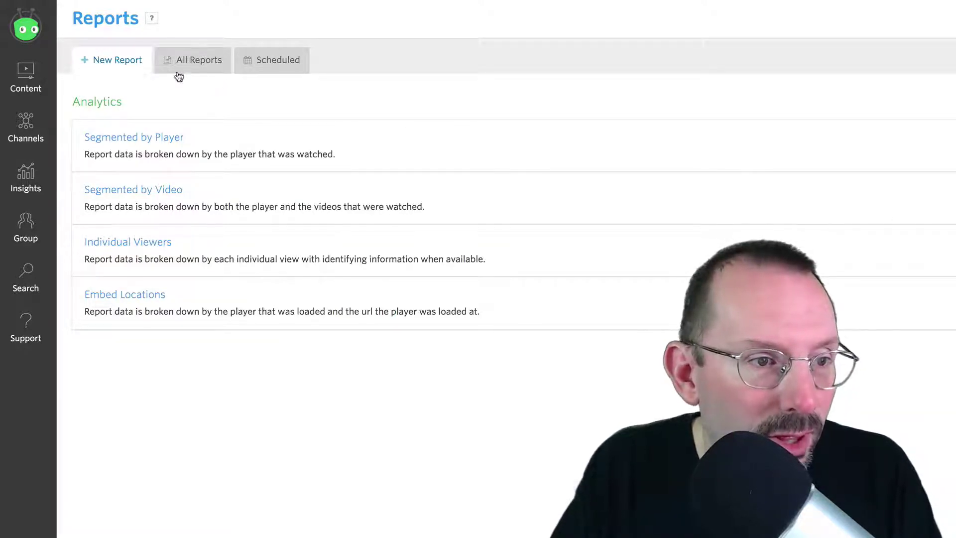
- Go from All Reports to Content > Players and open Splash Screen for All Done - ViewedIt
click(208, 64)
click(74, 68)
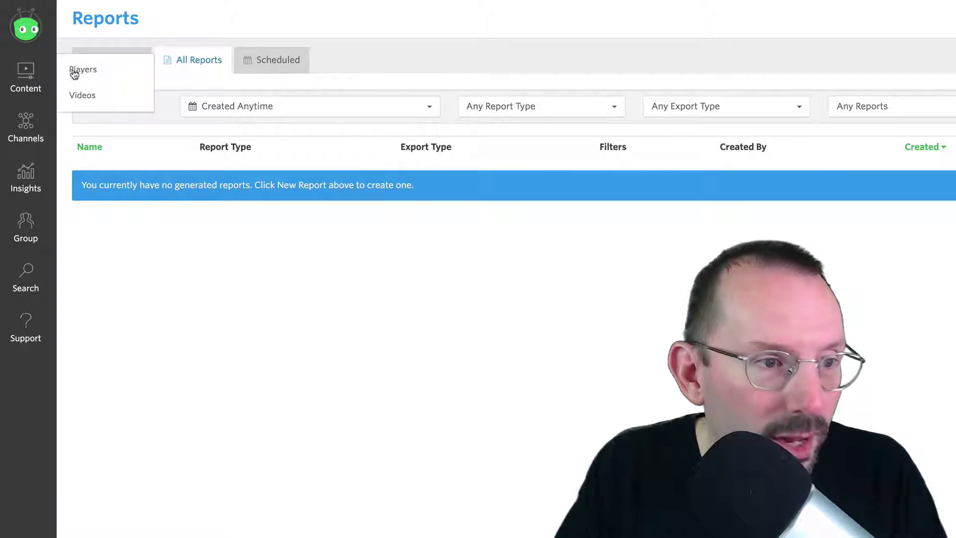
click(80, 71)
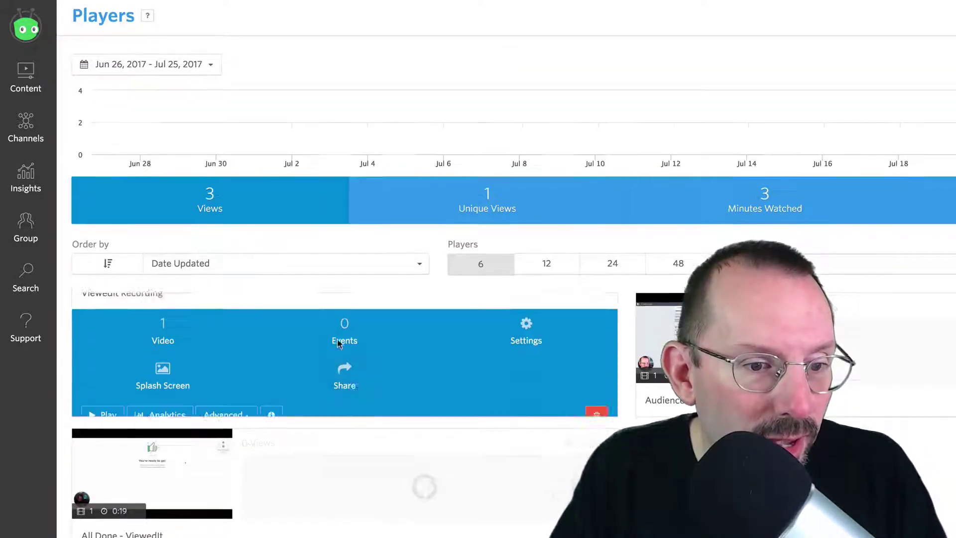
scroll(342, 335, down, 1)
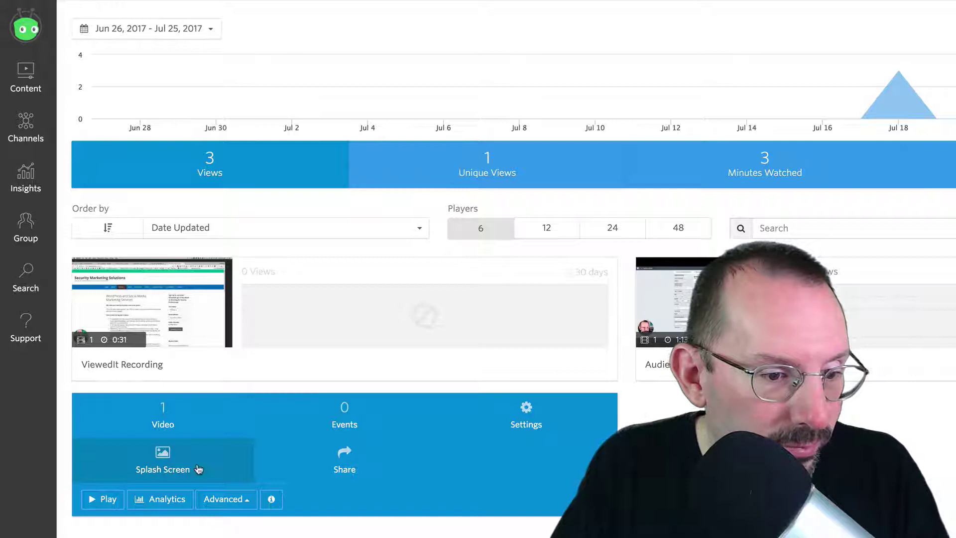
click(180, 459)
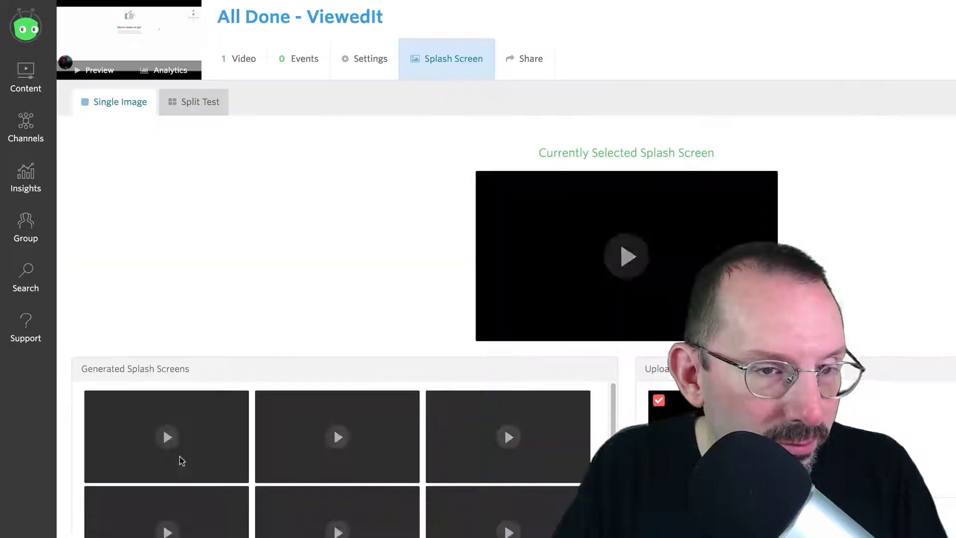